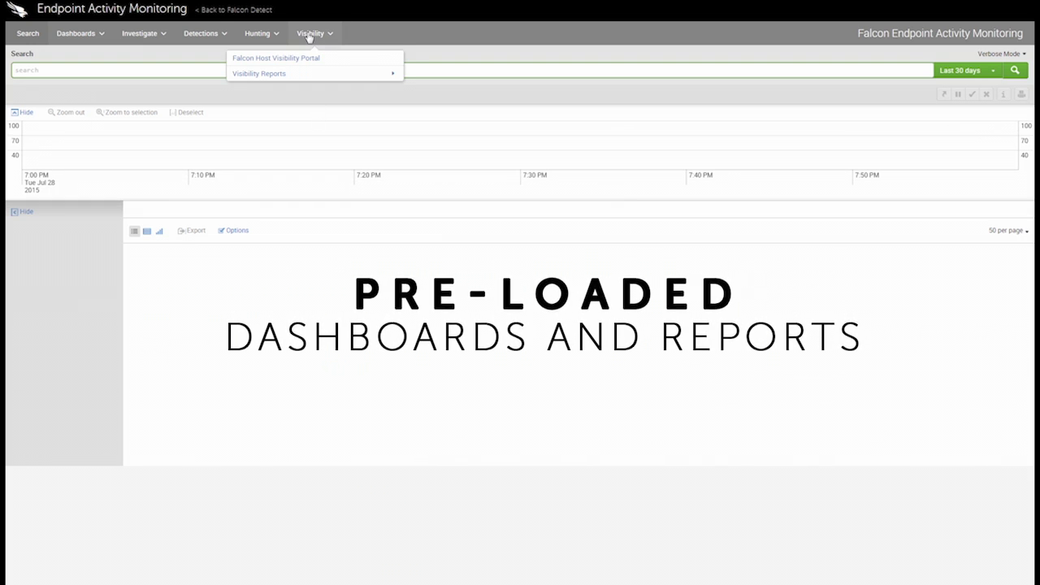
Open the Falcon Host Visibility Portal in a new tab, browse its dashboards, then go to Computer Search
right_click(298, 61)
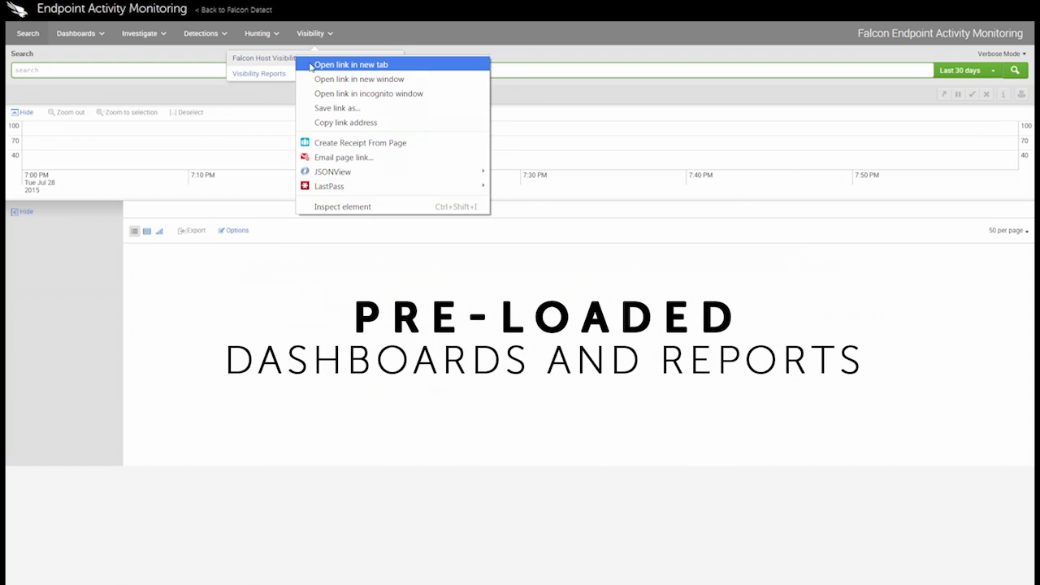
click(309, 65)
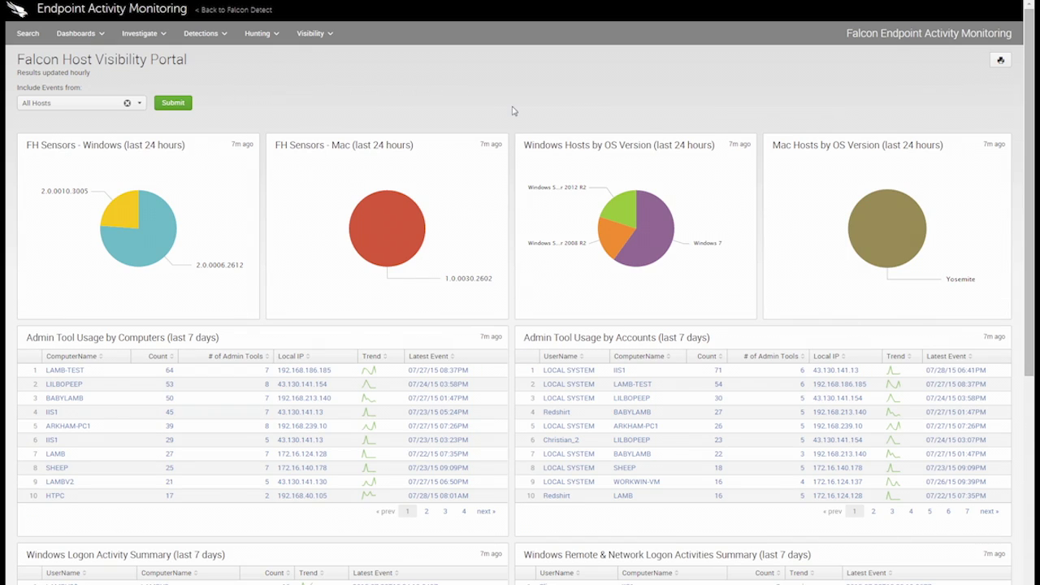
scroll(513, 111, down, 1)
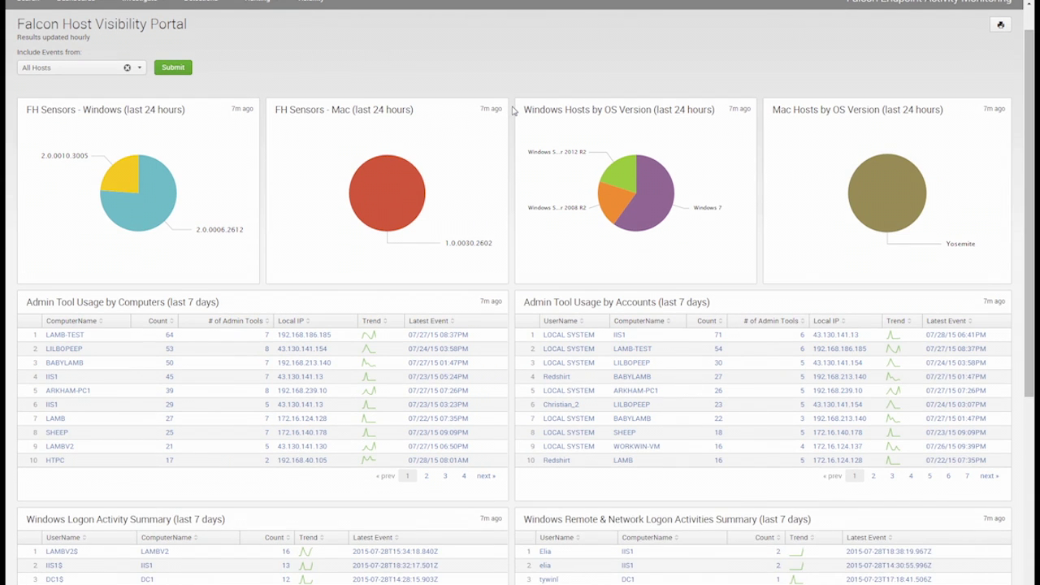
scroll(513, 111, down, 2)
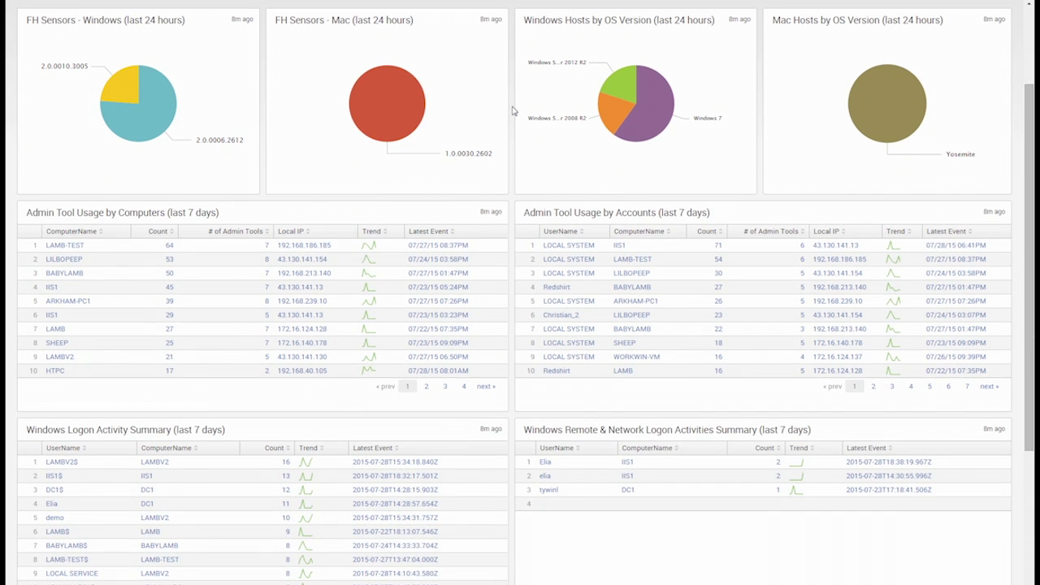
scroll(513, 111, down, 4)
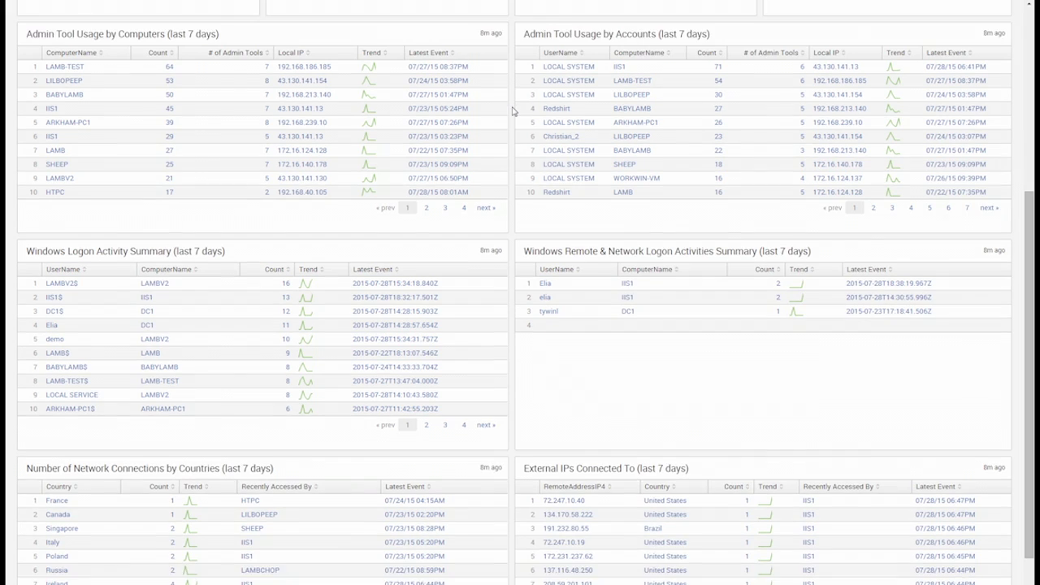
scroll(513, 110, down, 1)
scroll(513, 113, down, 1)
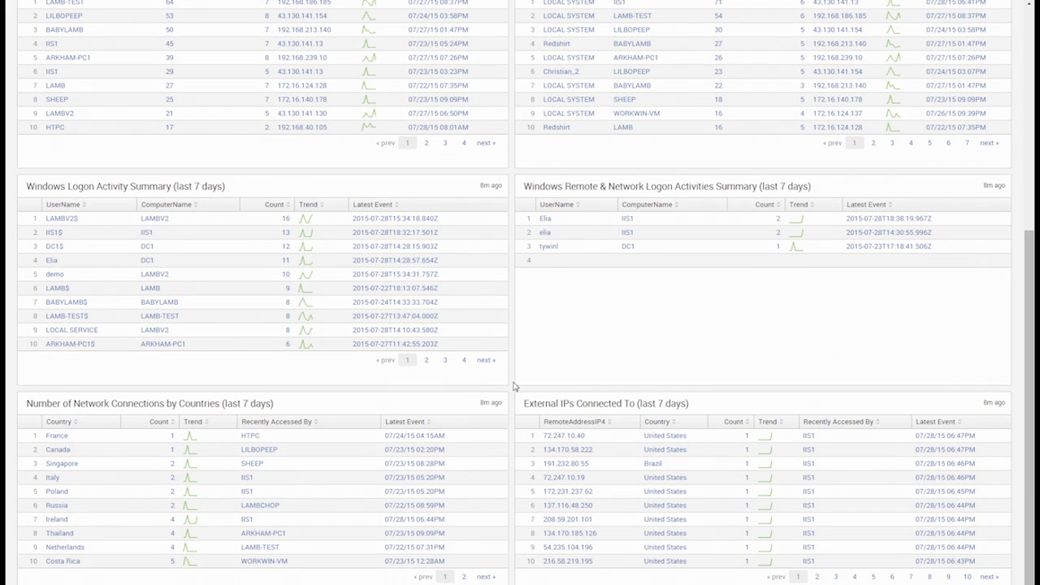
scroll(513, 387, up, 10)
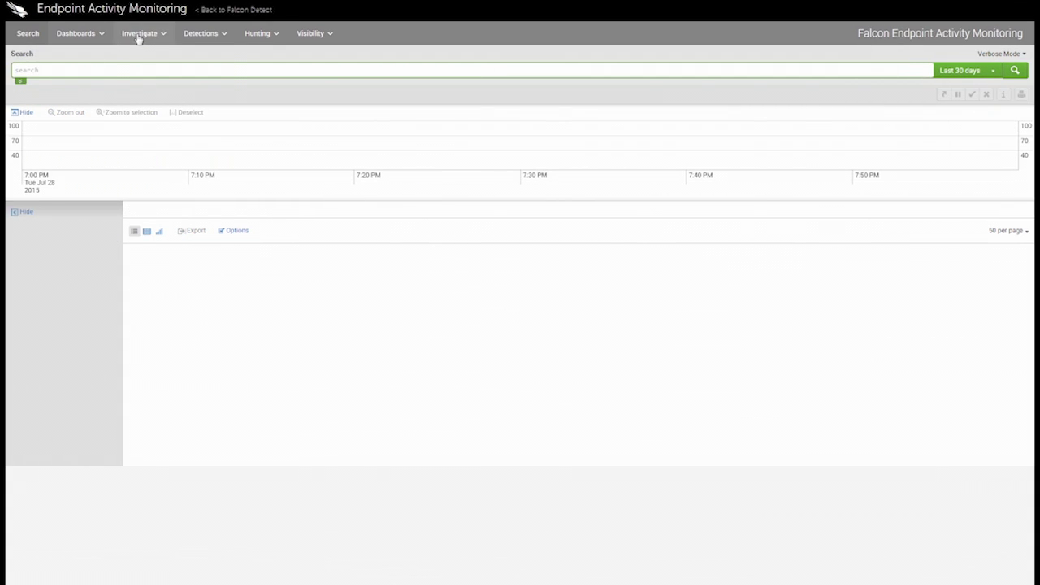
click(139, 34)
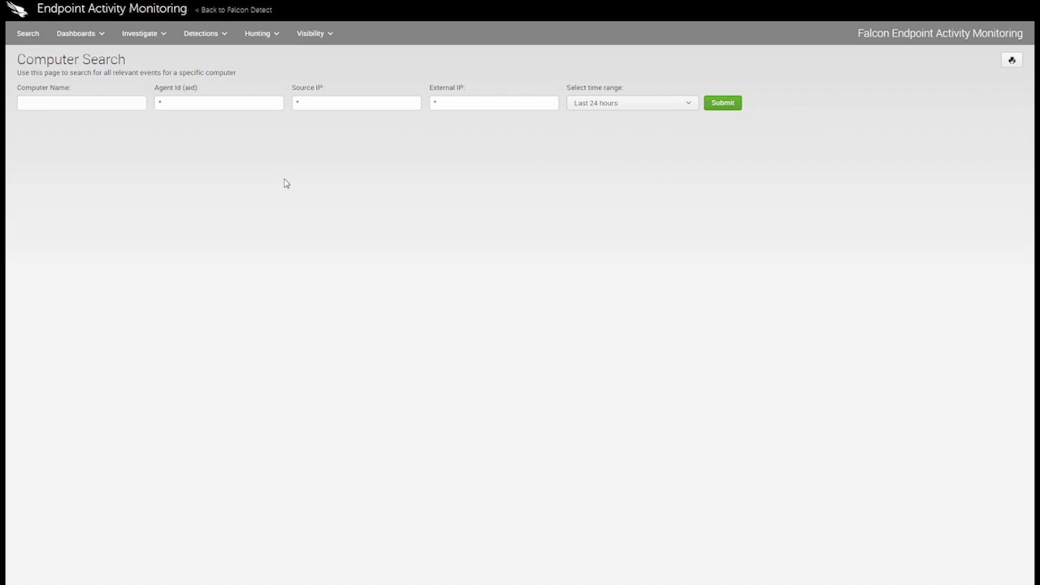
Search computer HTPC with a date range starting 07/01/2015 00:00 and submit
click(122, 106)
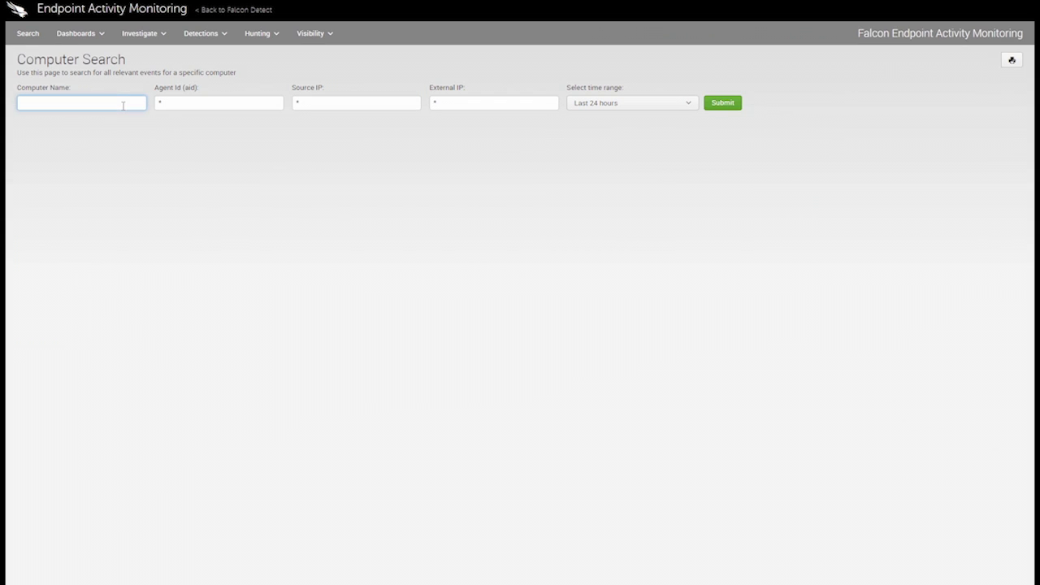
click(586, 110)
click(469, 232)
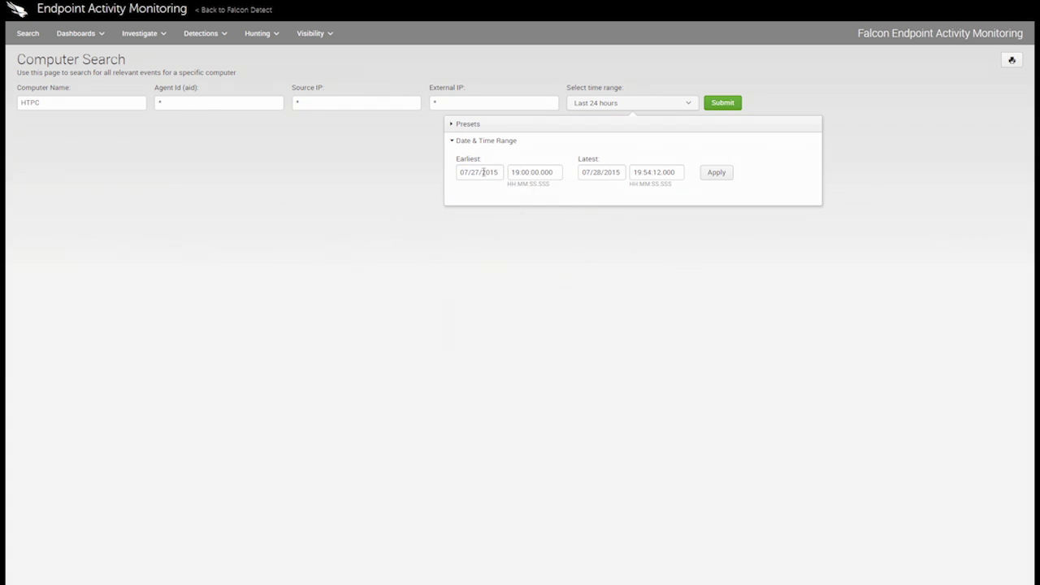
click(487, 173)
click(636, 160)
click(717, 177)
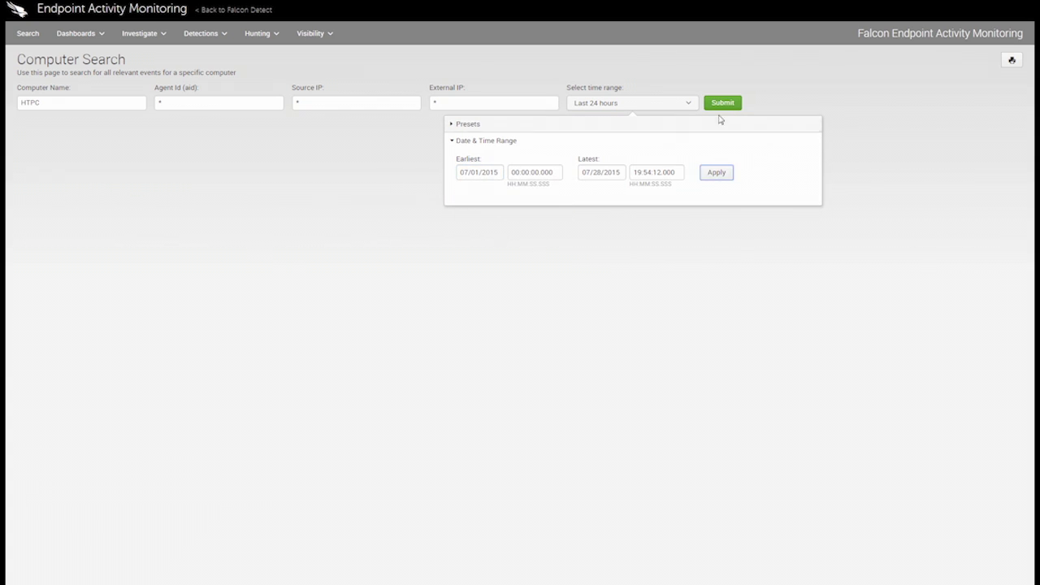
click(719, 105)
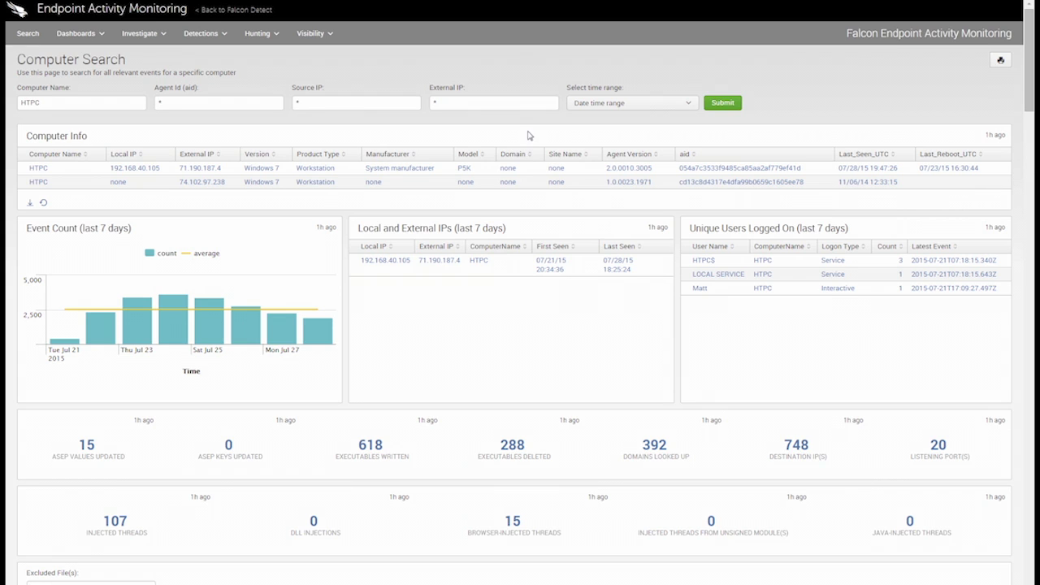
scroll(526, 182, down, 1)
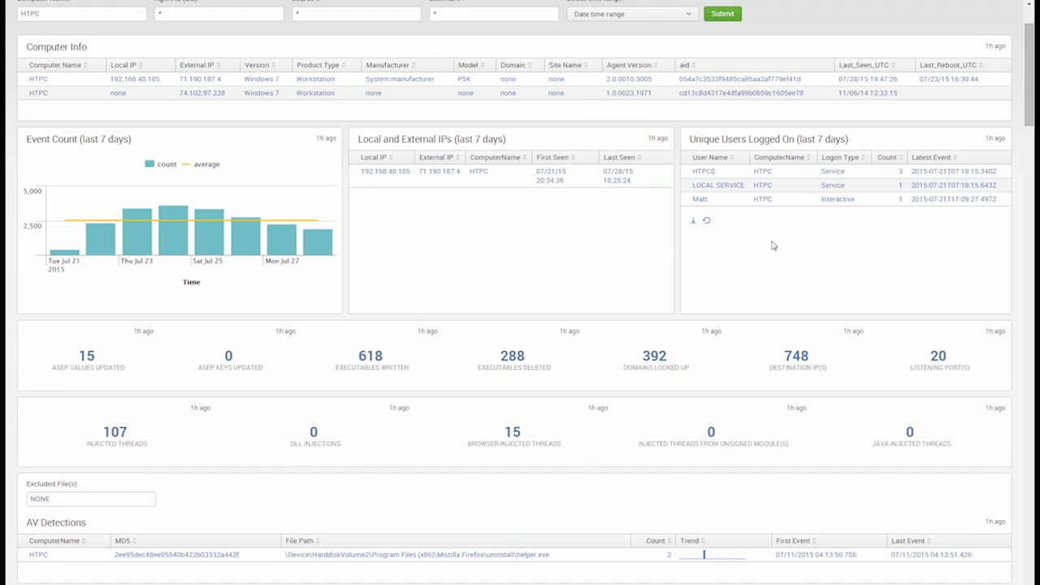
scroll(757, 242, down, 1)
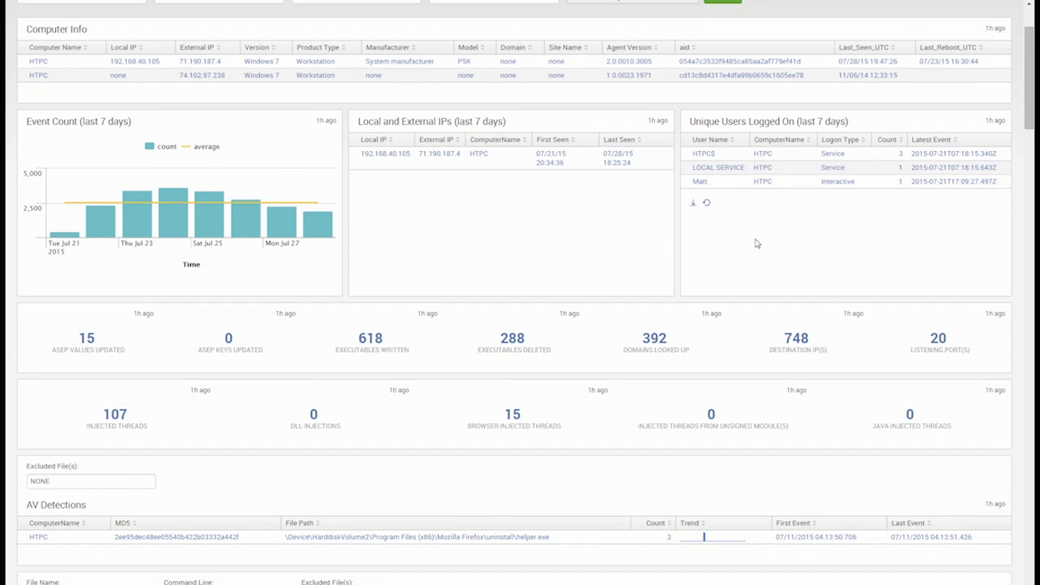
scroll(555, 233, down, 1)
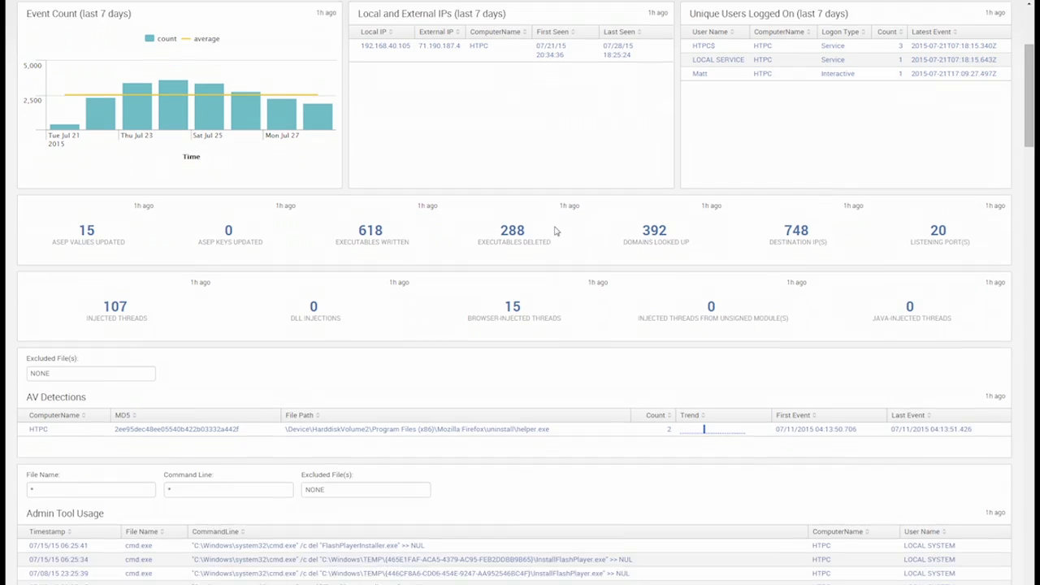
scroll(555, 233, down, 3)
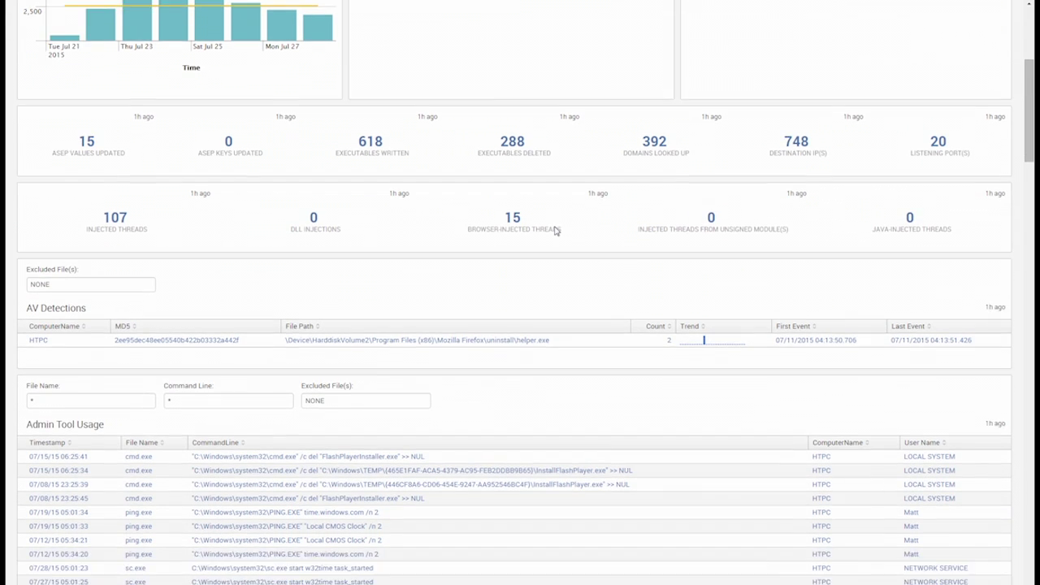
scroll(555, 233, down, 3)
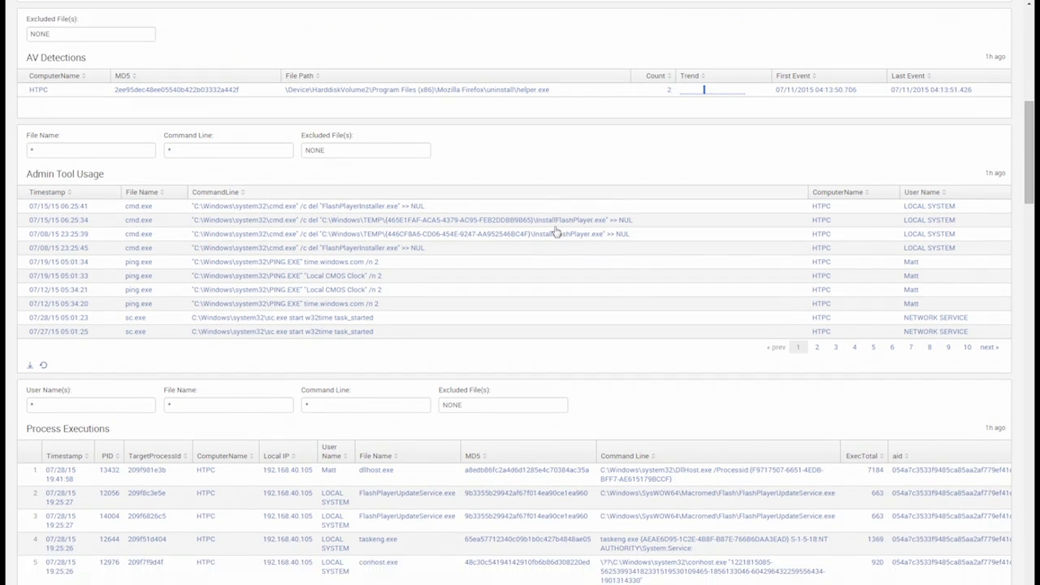
scroll(555, 232, down, 3)
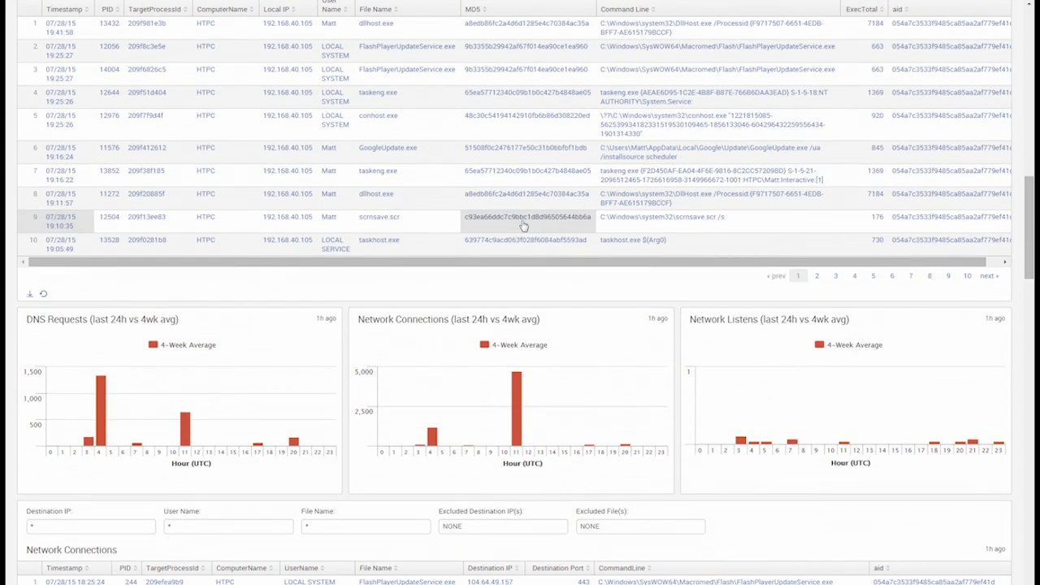
scroll(533, 228, down, 2)
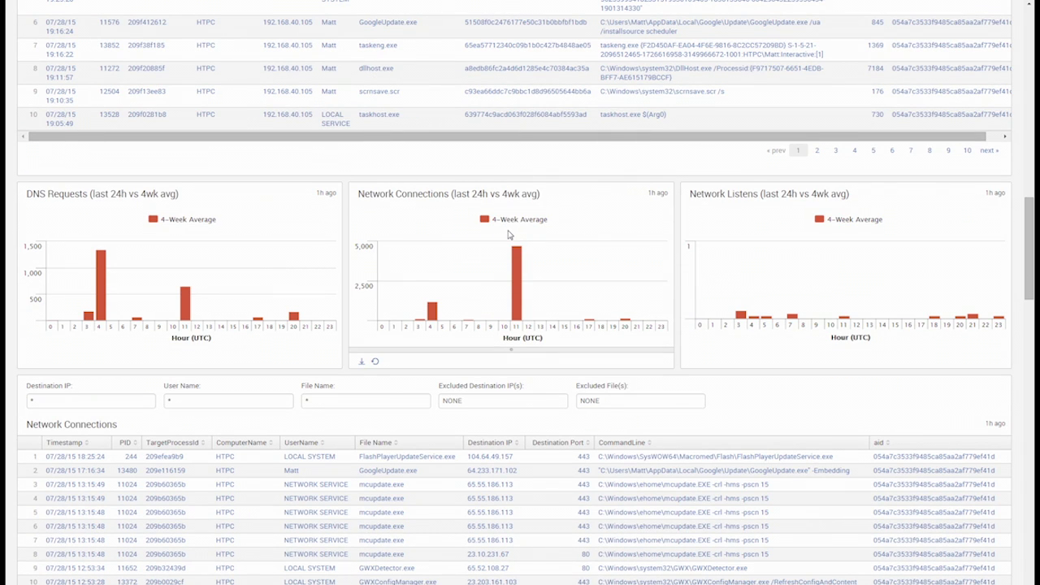
scroll(508, 234, down, 2)
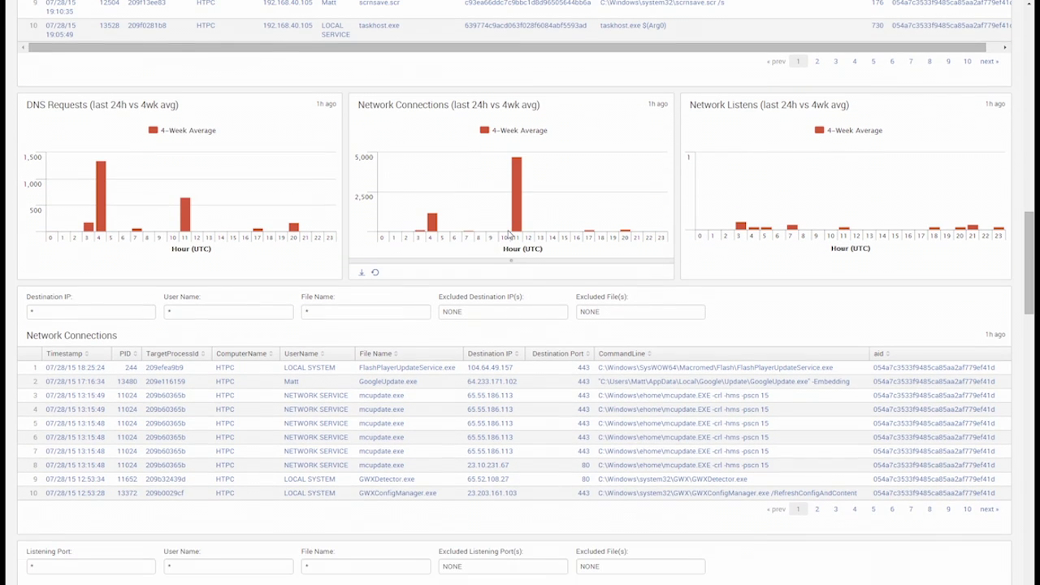
scroll(510, 235, down, 10)
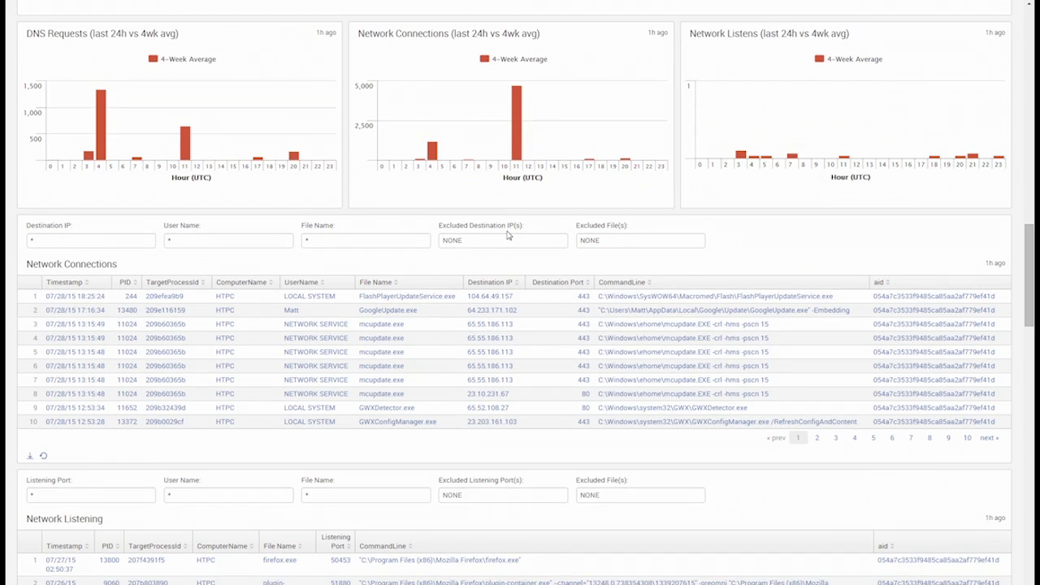
scroll(507, 235, down, 2)
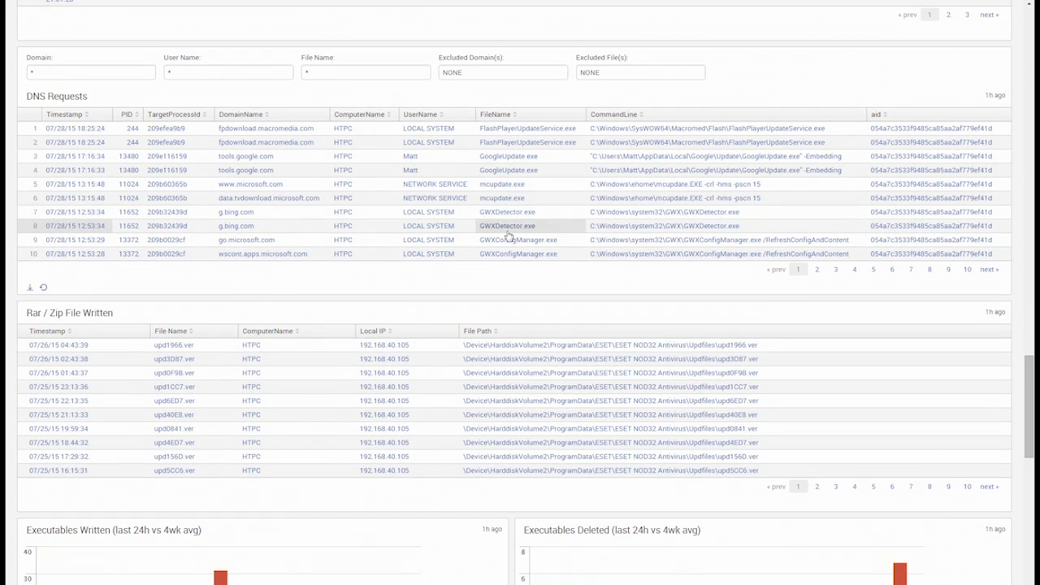
scroll(490, 236, down, 3)
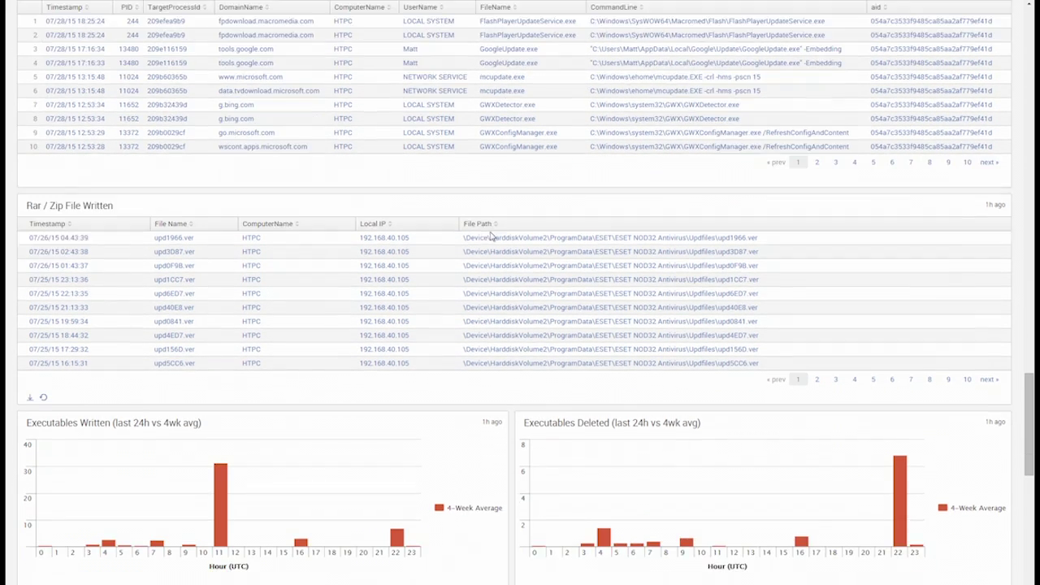
scroll(490, 235, down, 5)
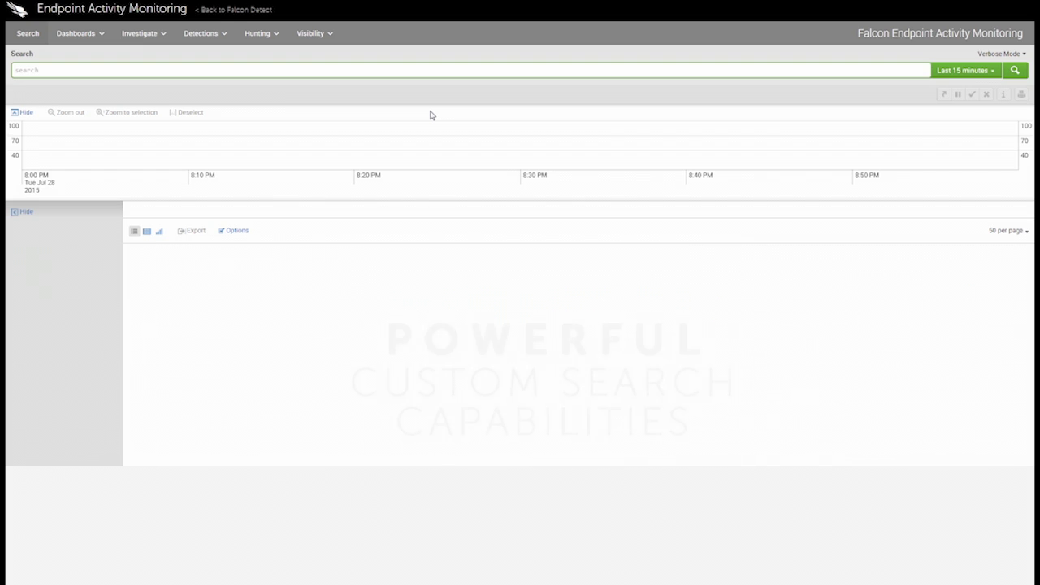
Start a new empty event search covering the last 15 minutes
click(364, 71)
Paste the LOCAL SYSTEM w3wp/sqlservr/httpd/nginx ProcessRollup2 query and set the range to Last 60 days
text((FileName=AcroRd32.exe OR FileName=Acrobat.exe) | stats latest(timestamp) as latest by ComputerName, MD5HashData, ImageFileName)
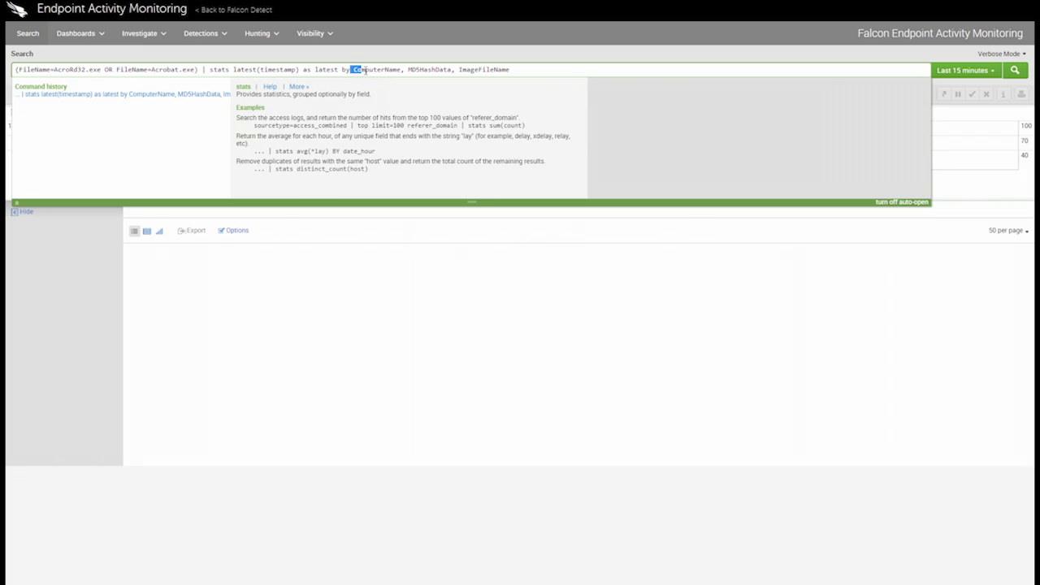
drag(365, 71, 394, 71)
click(966, 71)
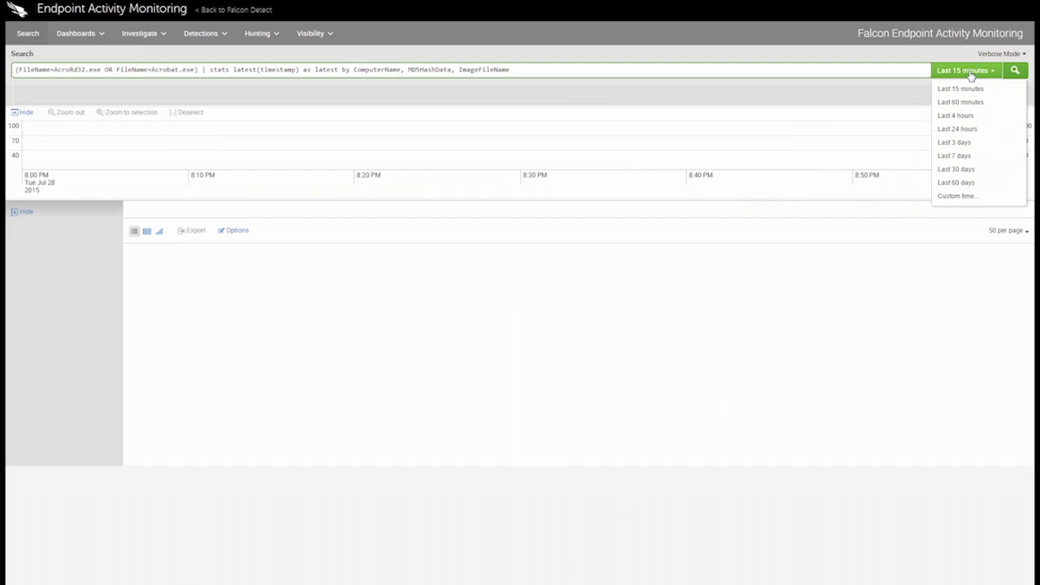
click(959, 183)
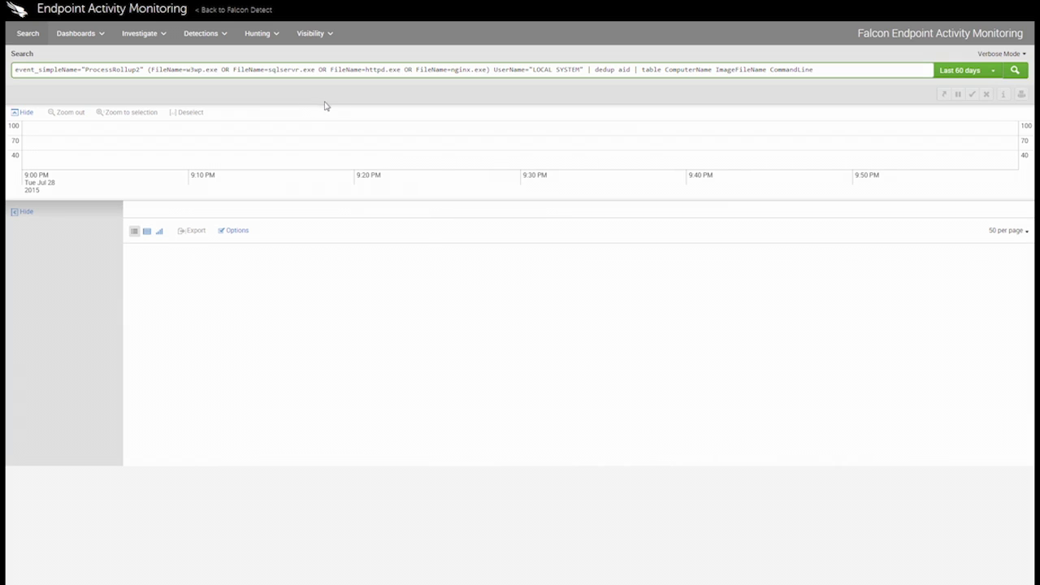
Run the LOCAL SYSTEM server-process query over the last 60 days
key(Return)
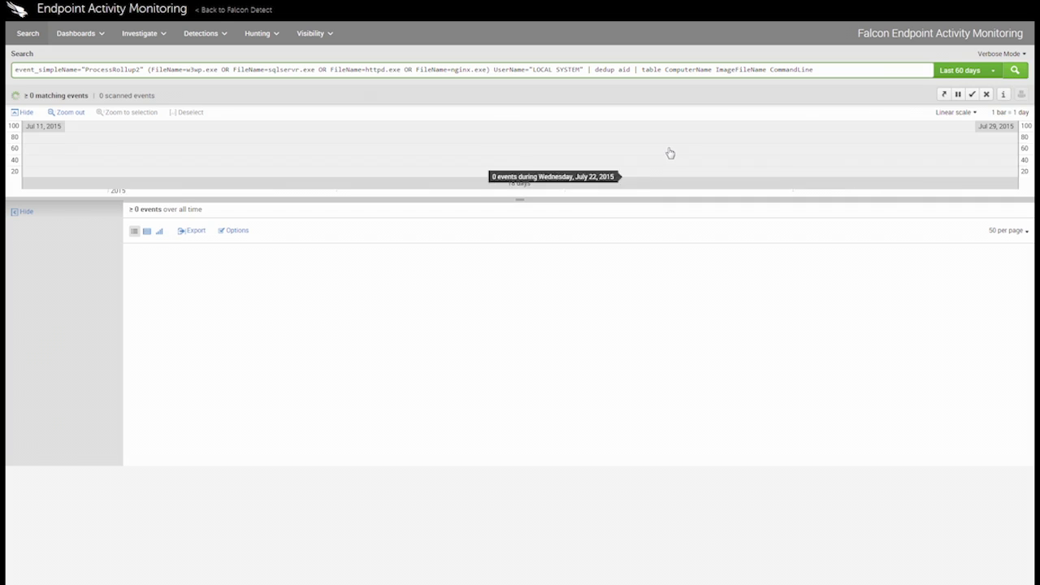